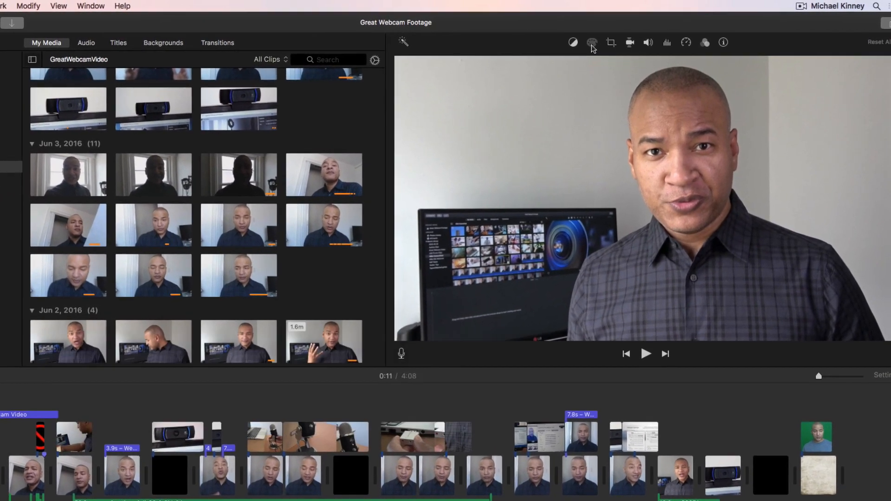
# Step: Raise the webcam clip's saturation slightly in the colour correction adjustments
pyautogui.click(597, 43)
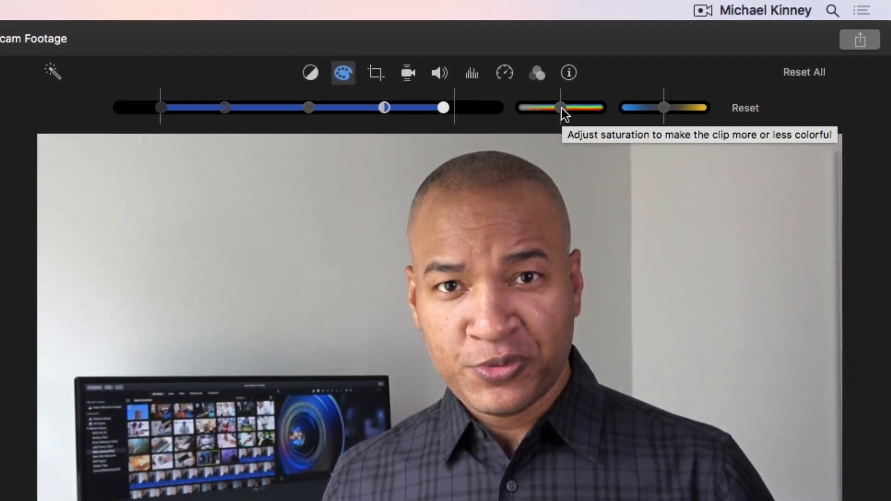
pyautogui.moveTo(562, 108)
pyautogui.mouseDown()
pyautogui.moveTo(572, 109)
pyautogui.moveTo(564, 109)
pyautogui.mouseUp()
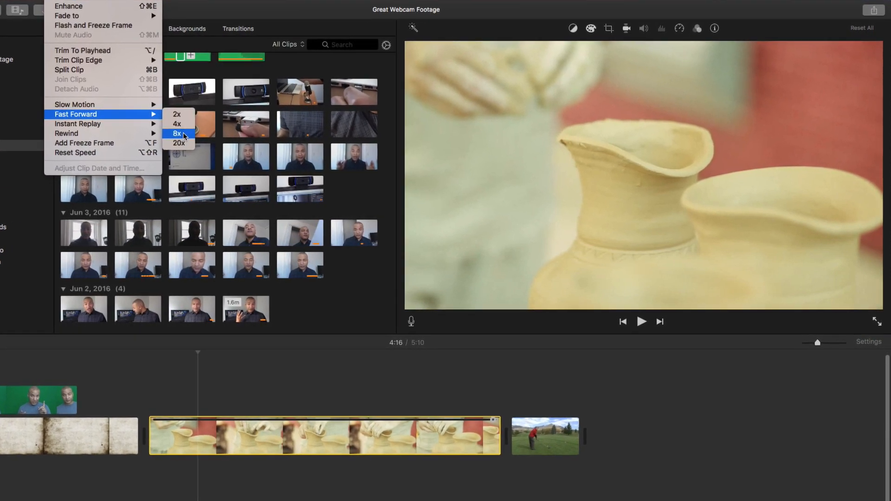
# Step: Speed the pottery clip up to 8x and play it back
pyautogui.click(183, 136)
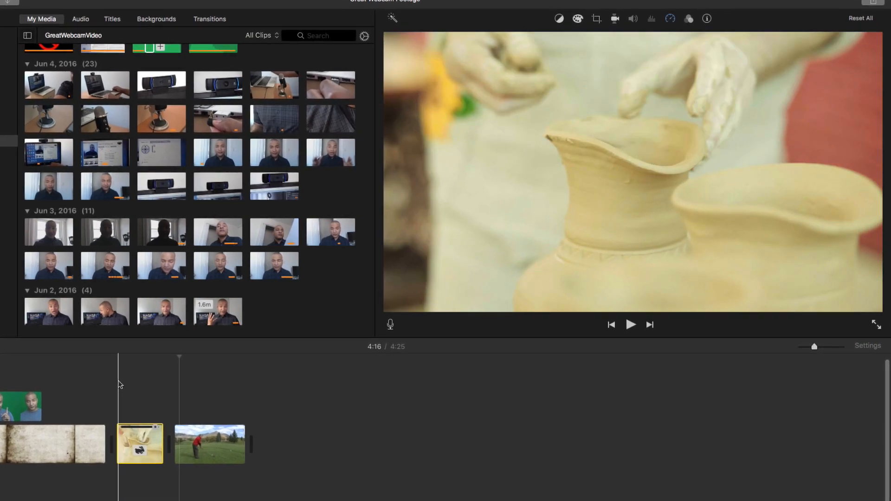
pyautogui.click(119, 384)
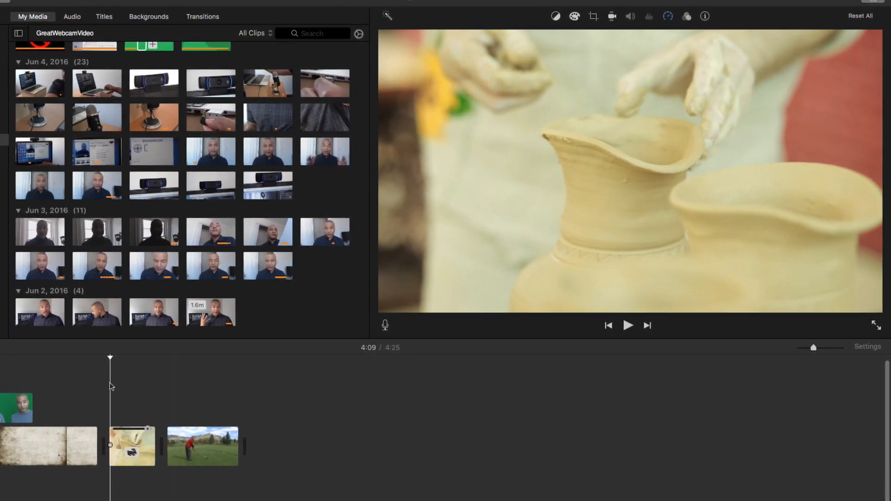
pyautogui.press('space')
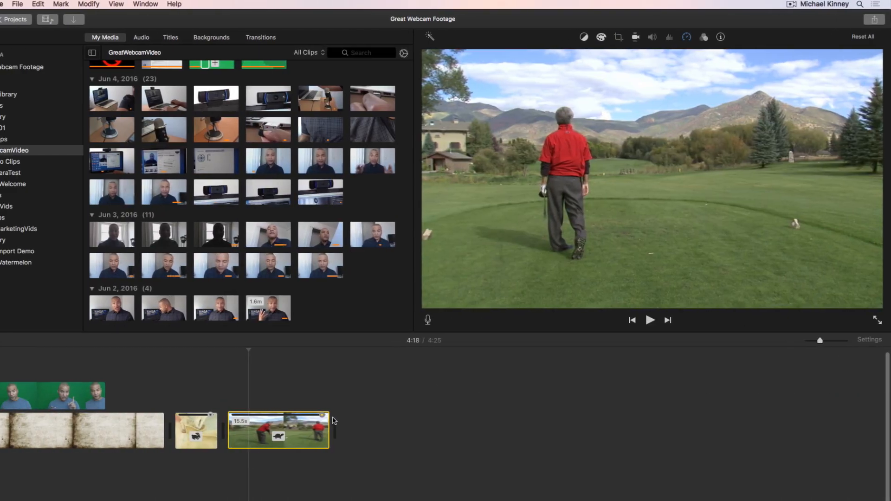
# Step: Stretch the slow-motion golf clip to about 23 seconds and play it back
pyautogui.moveTo(333, 420); pyautogui.dragTo(381, 422)
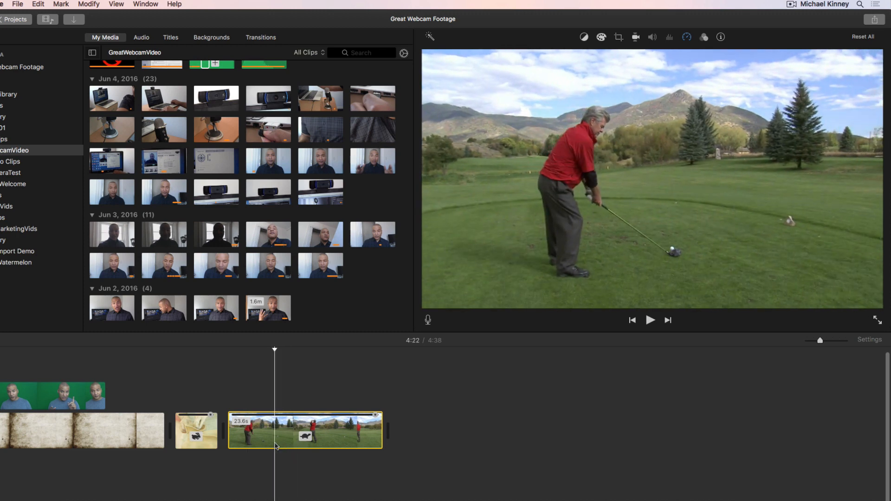
pyautogui.press('space')
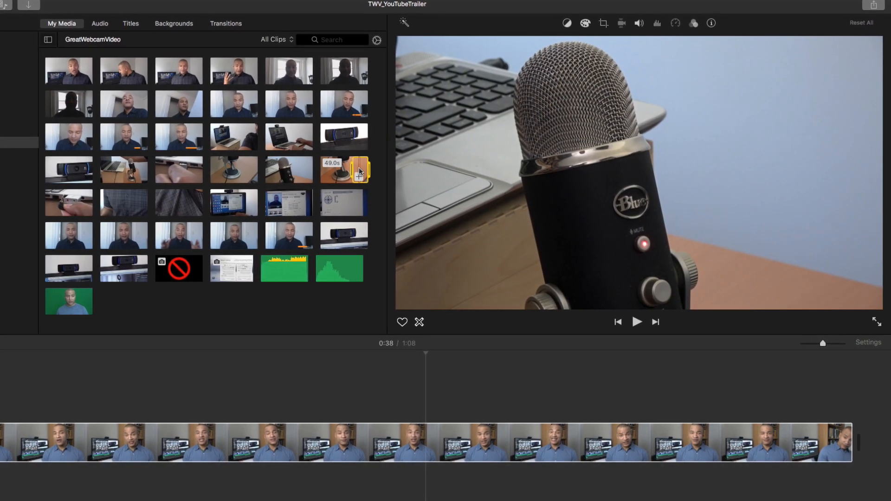
# Step: Overlay the microphone and green-screen clips, keying the green out with Green/Blue Screen to reveal the red curtain
pyautogui.moveTo(357, 169); pyautogui.dragTo(420, 414)
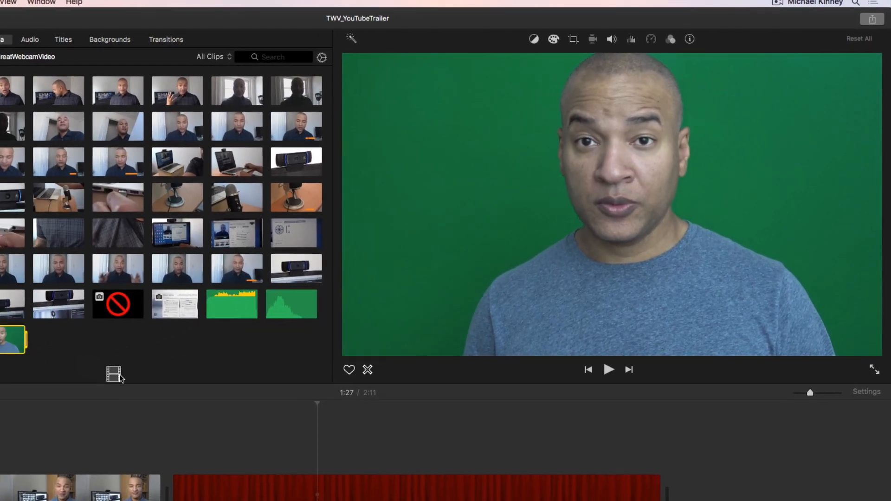
pyautogui.moveTo(41, 325); pyautogui.dragTo(219, 395)
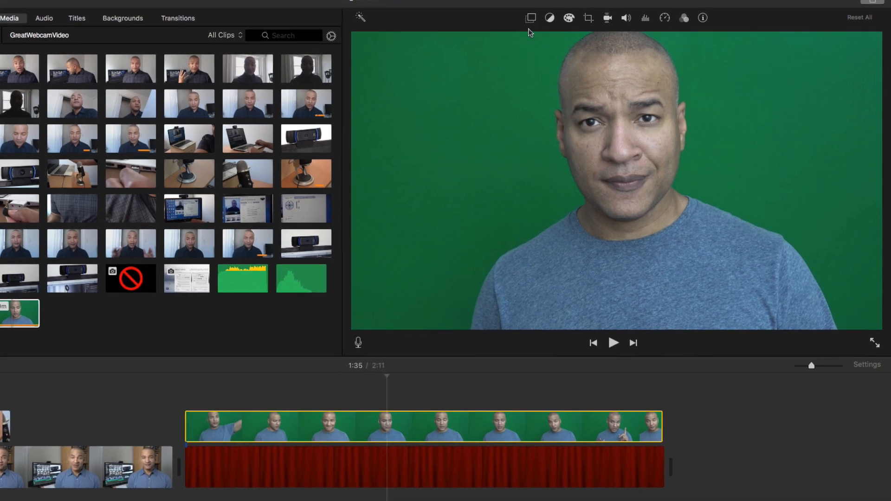
pyautogui.click(531, 18)
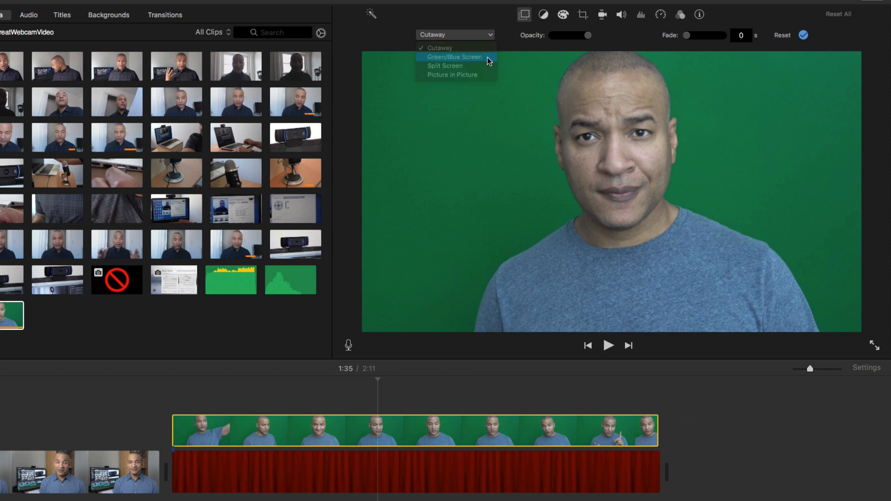
pyautogui.click(488, 61)
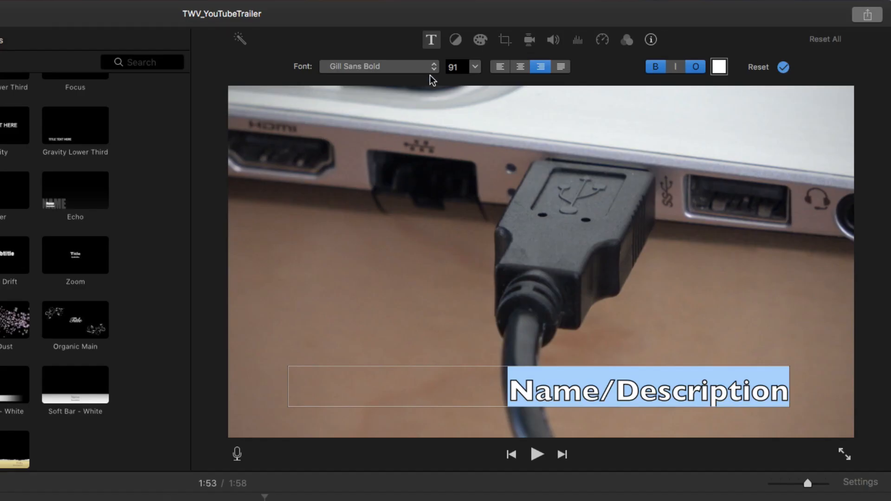
# Step: Set the title font to Avenir Next Medium and bring the Colors panel over the preview
pyautogui.click(432, 68)
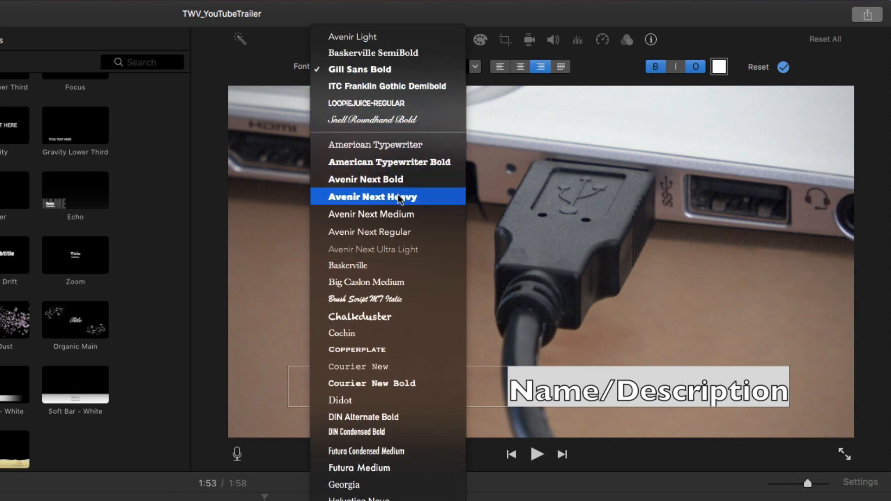
pyautogui.click(400, 218)
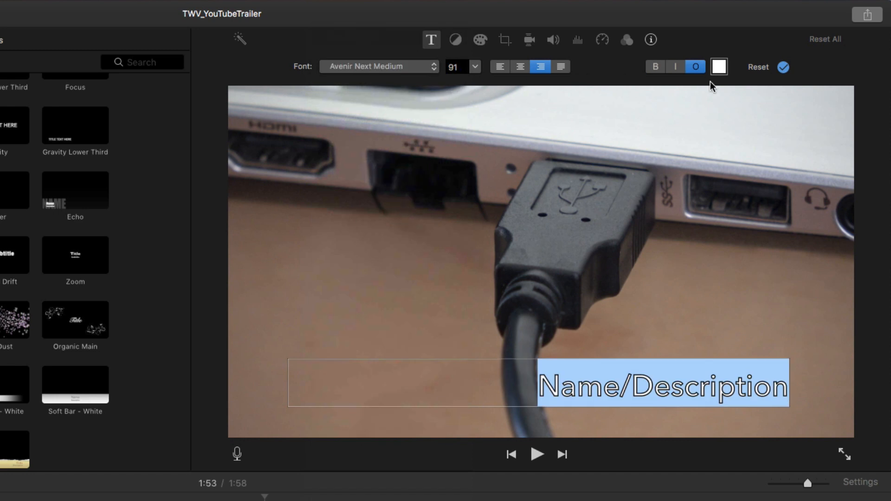
pyautogui.click(720, 67)
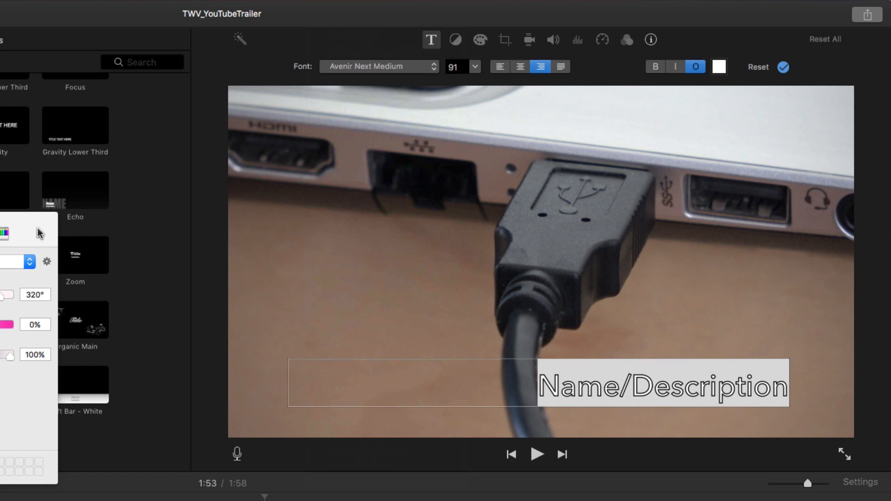
pyautogui.moveTo(40, 233); pyautogui.dragTo(391, 142)
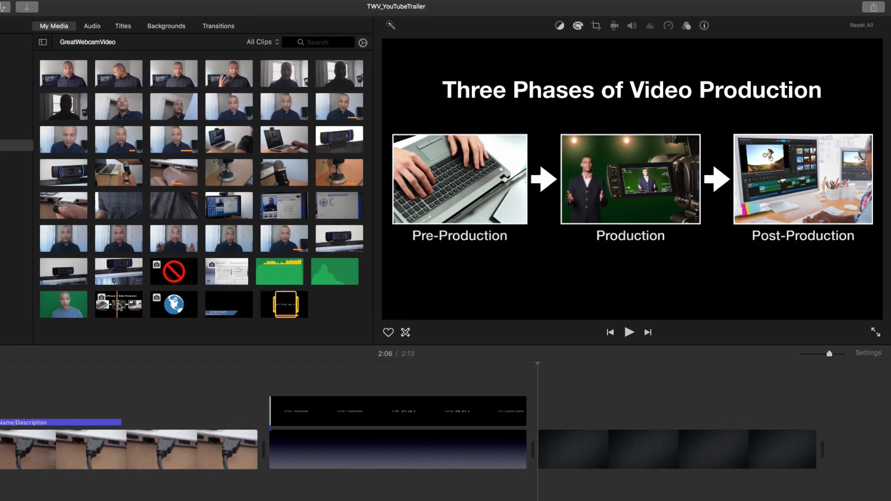
# Step: Add the Three Phases slide above the background clip, lengthen it to match, and play it back
pyautogui.moveTo(341, 369); pyautogui.dragTo(550, 386)
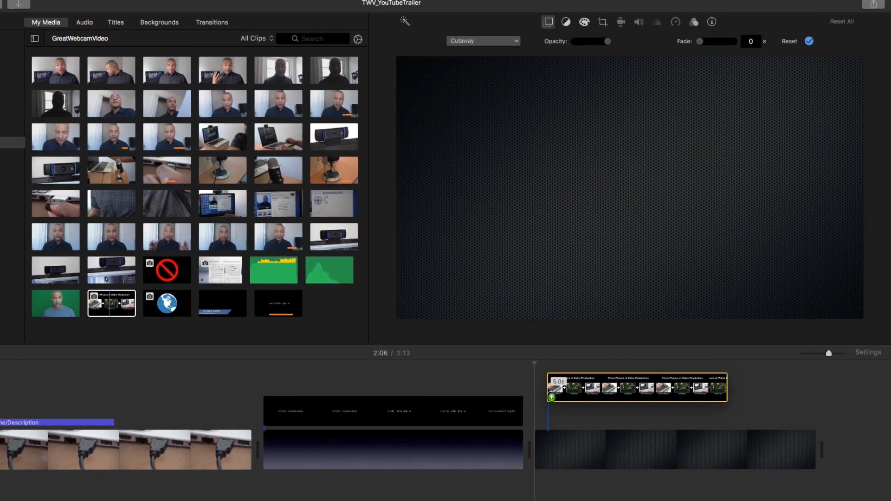
pyautogui.click(576, 413)
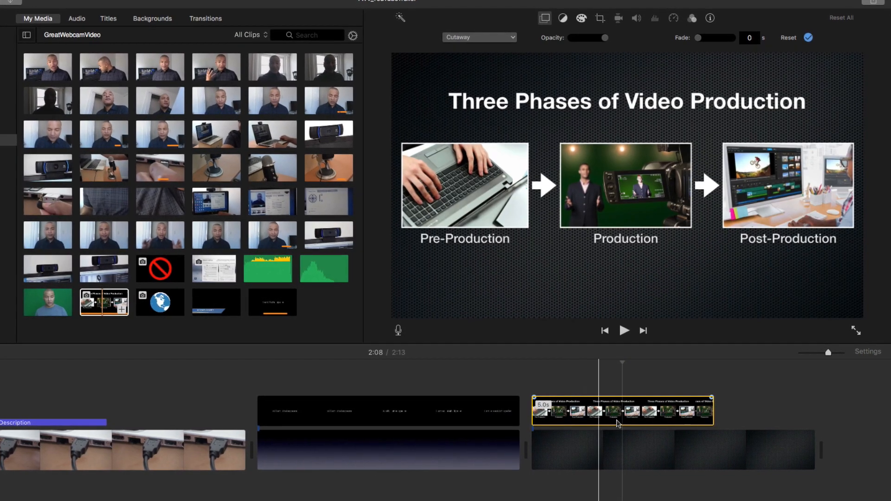
pyautogui.moveTo(713, 410); pyautogui.dragTo(787, 412)
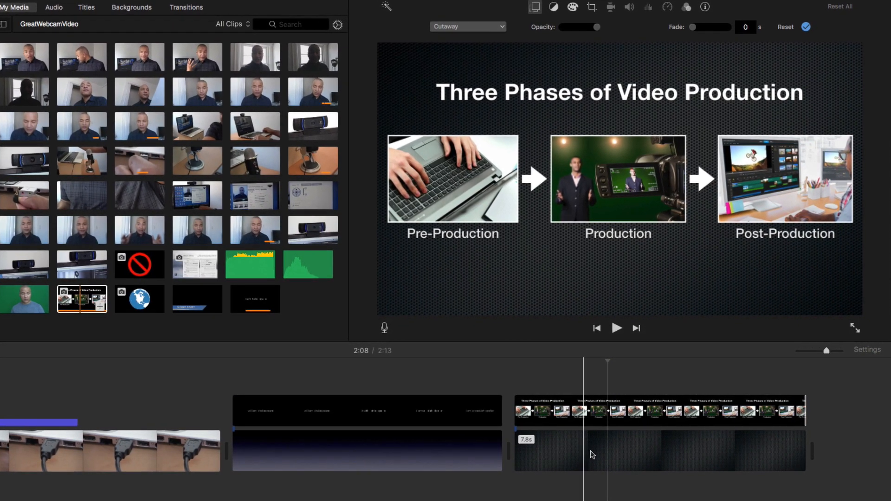
pyautogui.press('space')
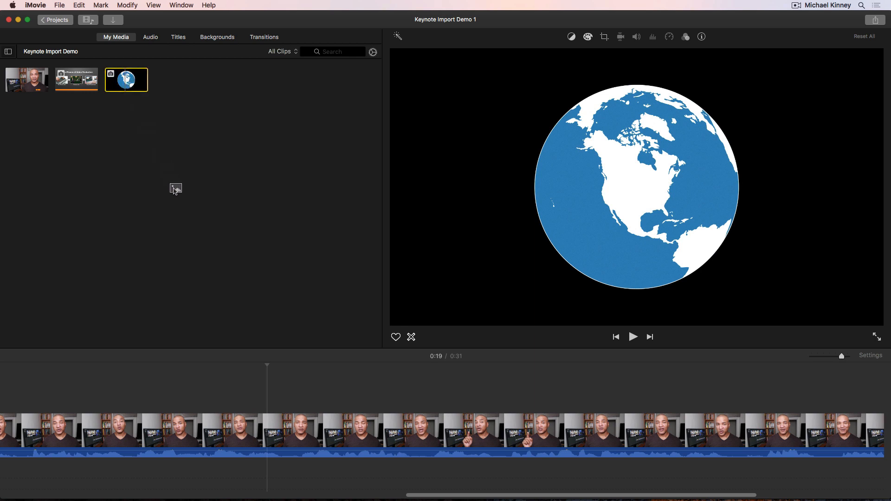
# Step: Add the globe image above the main video as a Picture in Picture overlay
pyautogui.moveTo(266, 346); pyautogui.dragTo(279, 381)
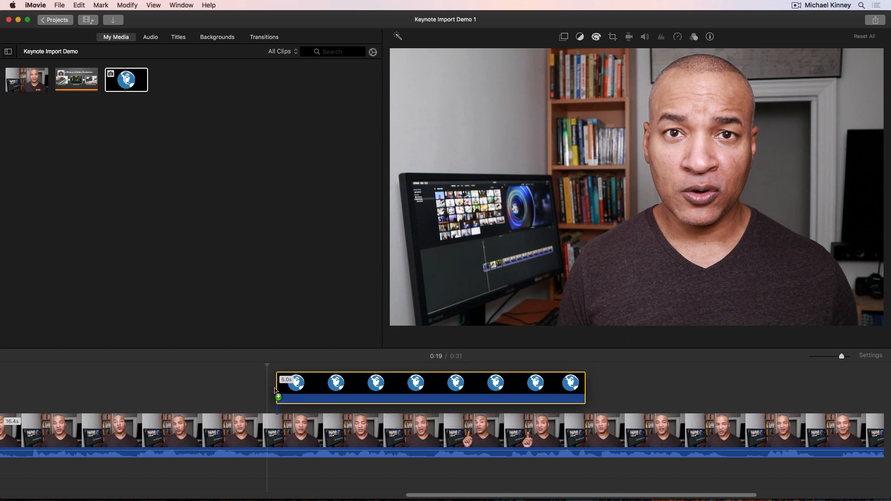
pyautogui.click(273, 396)
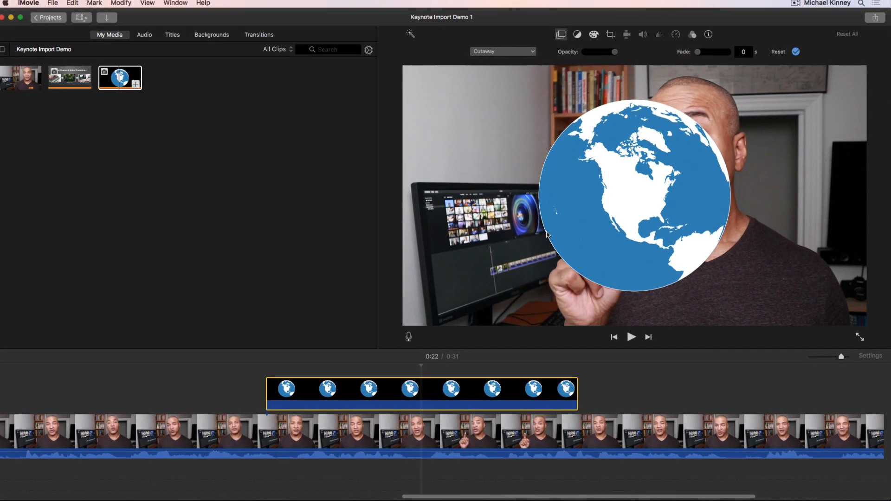
pyautogui.click(532, 52)
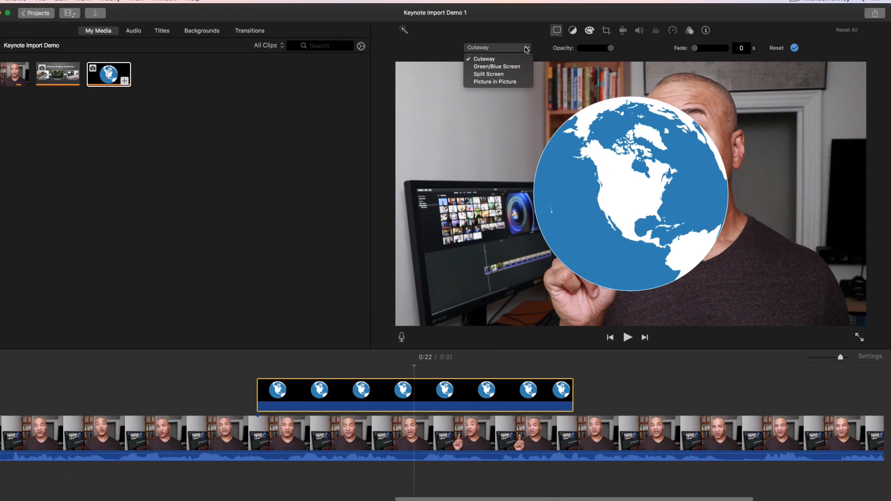
pyautogui.click(500, 77)
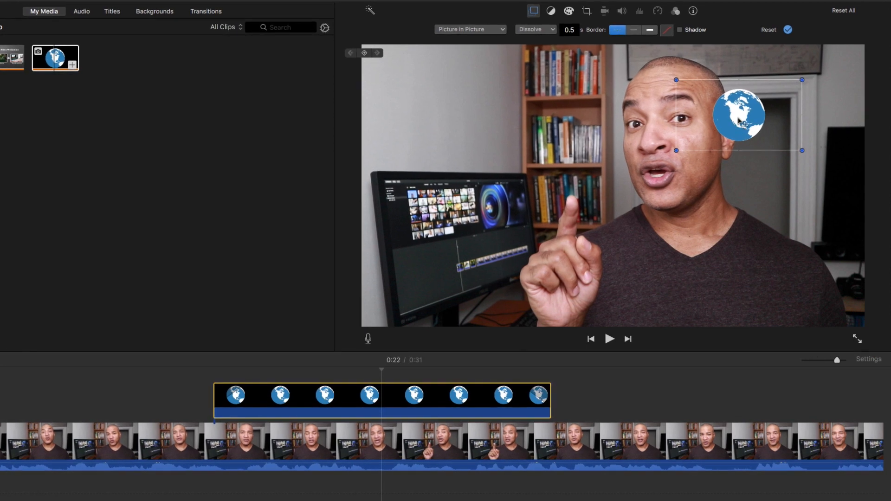
# Step: Enlarge the globe inset and move it toward the upper left of the frame
pyautogui.moveTo(739, 122); pyautogui.dragTo(485, 121)
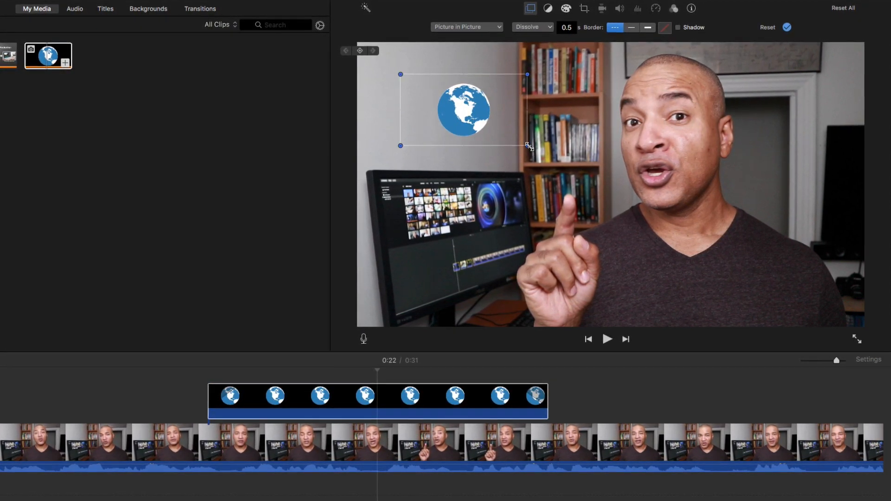
pyautogui.moveTo(556, 169); pyautogui.dragTo(663, 255)
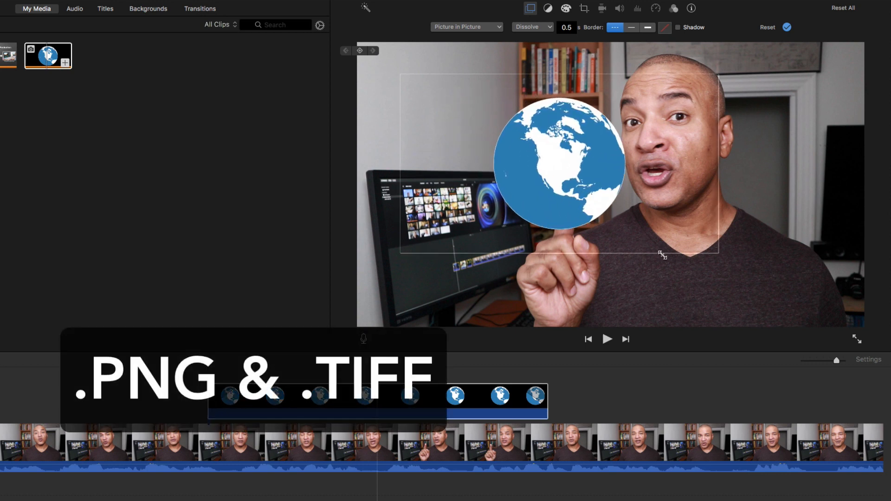
pyautogui.moveTo(715, 291); pyautogui.dragTo(794, 296)
pyautogui.moveTo(642, 237); pyautogui.dragTo(554, 193)
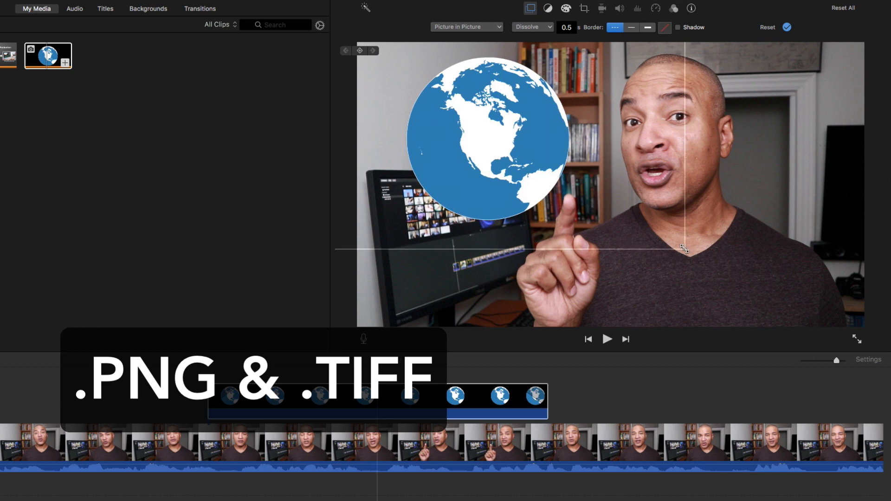
pyautogui.moveTo(684, 248); pyautogui.dragTo(612, 207)
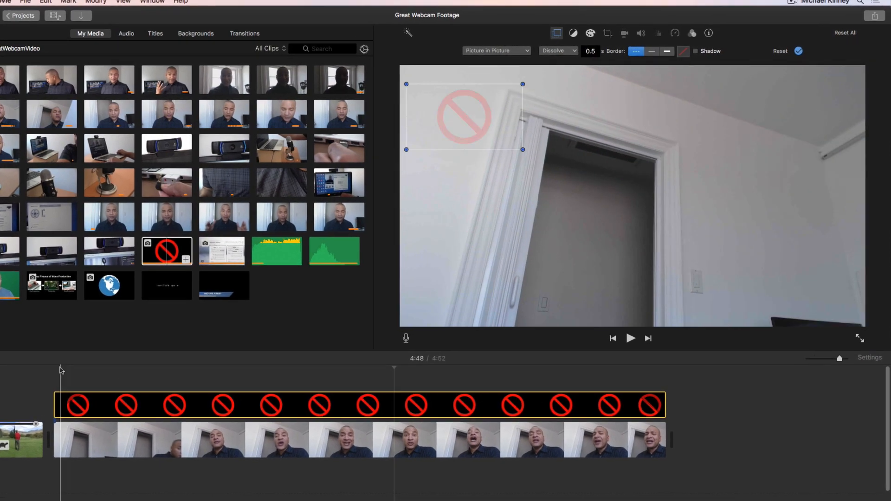
# Step: Place the no-sign image above the webcam clip, extend it to the clip's length, and select it
pyautogui.press('space')
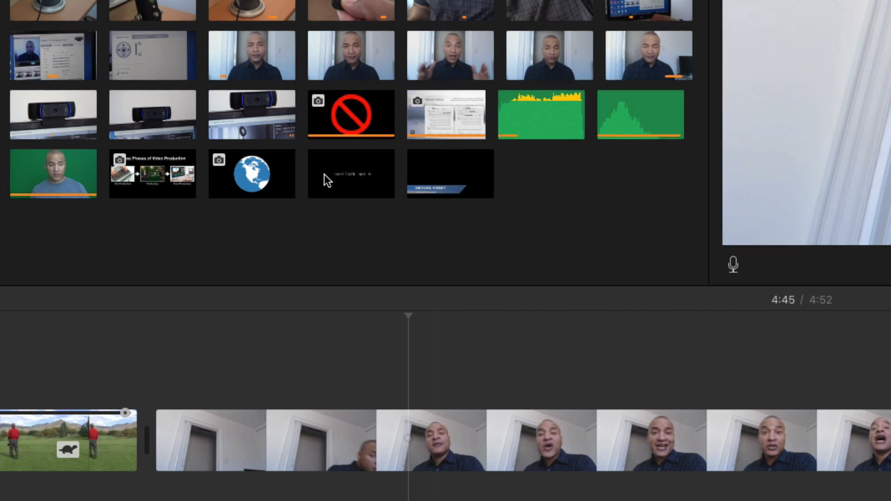
pyautogui.moveTo(349, 116); pyautogui.dragTo(154, 382)
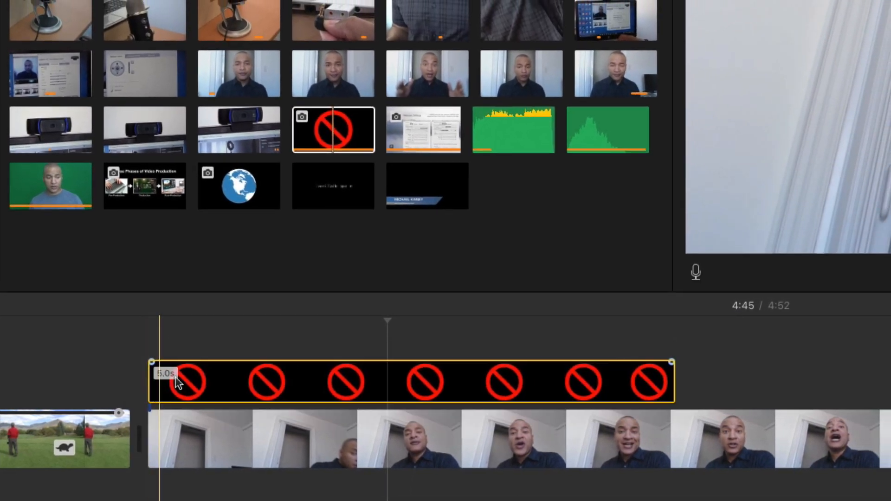
pyautogui.moveTo(682, 380)
pyautogui.mouseDown()
pyautogui.moveTo(630, 384)
pyautogui.moveTo(865, 388)
pyautogui.mouseUp()
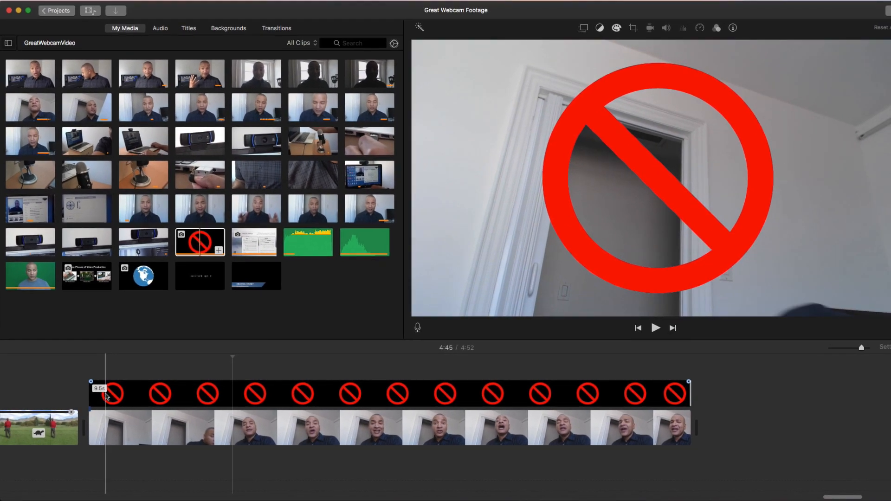
pyautogui.click(106, 393)
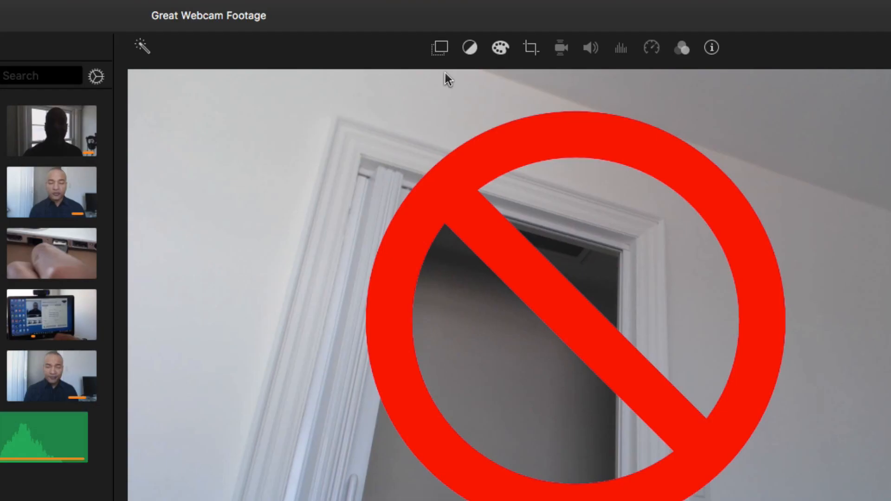
# Step: Switch the no-sign overlay from Cutaway to Picture in Picture
pyautogui.click(443, 49)
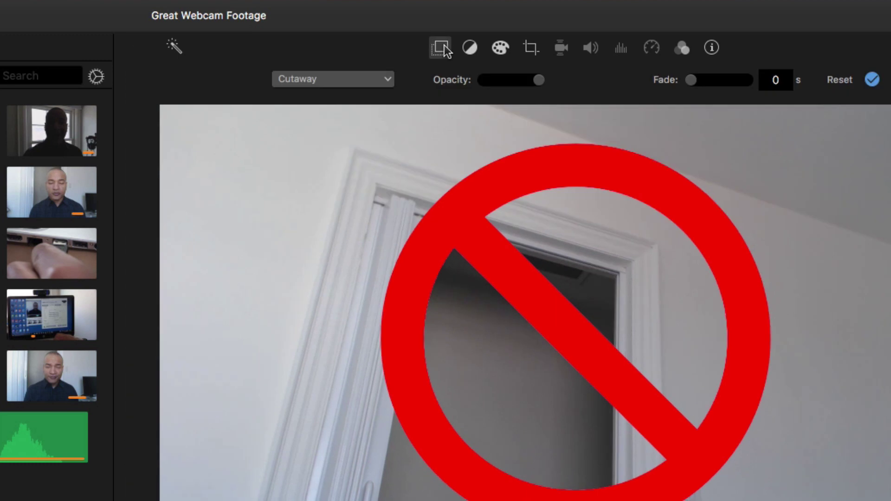
pyautogui.click(389, 81)
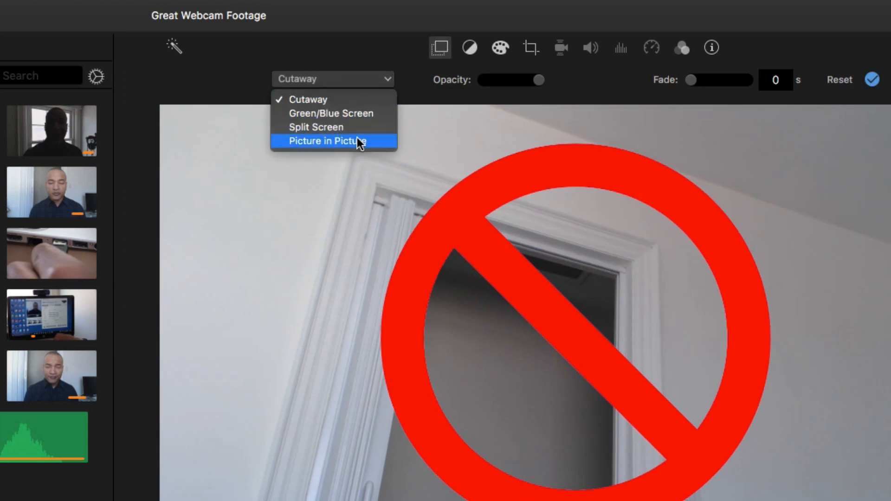
pyautogui.click(381, 147)
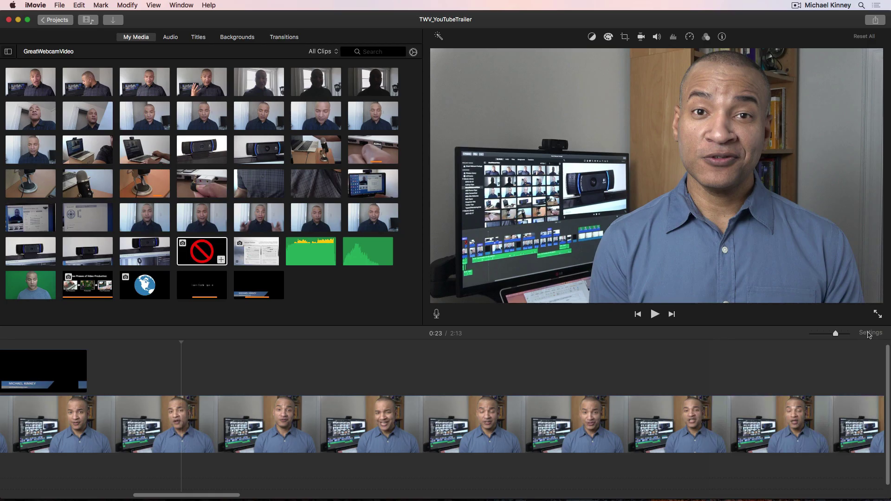
pyautogui.click(869, 335)
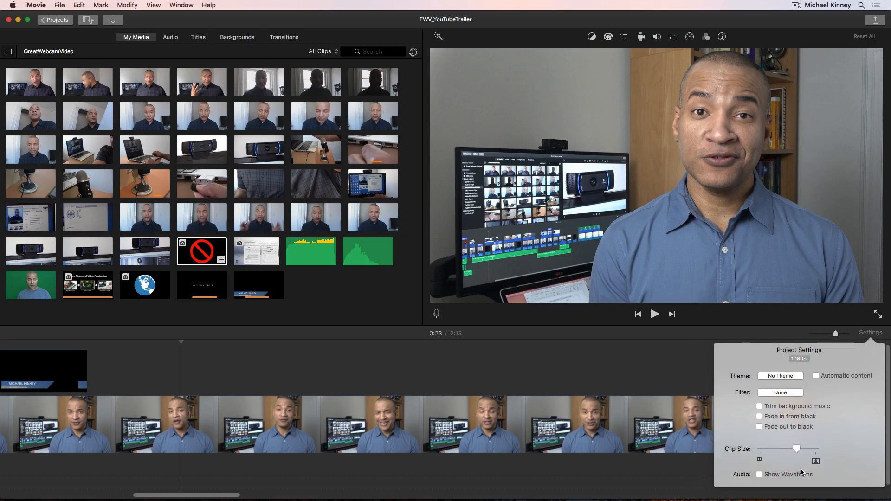
# Step: Show waveforms under the clips and lower the trailer clip's volume from 400% to stop clipping
pyautogui.click(760, 475)
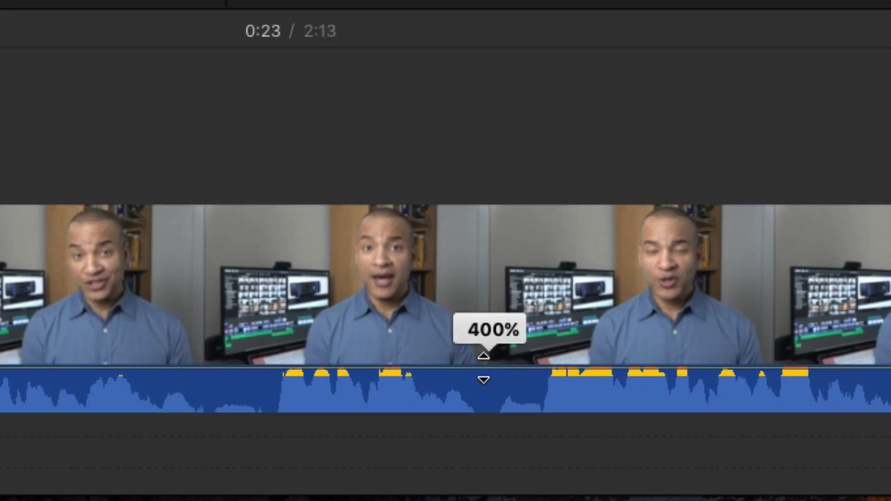
pyautogui.moveTo(484, 367); pyautogui.dragTo(484, 362)
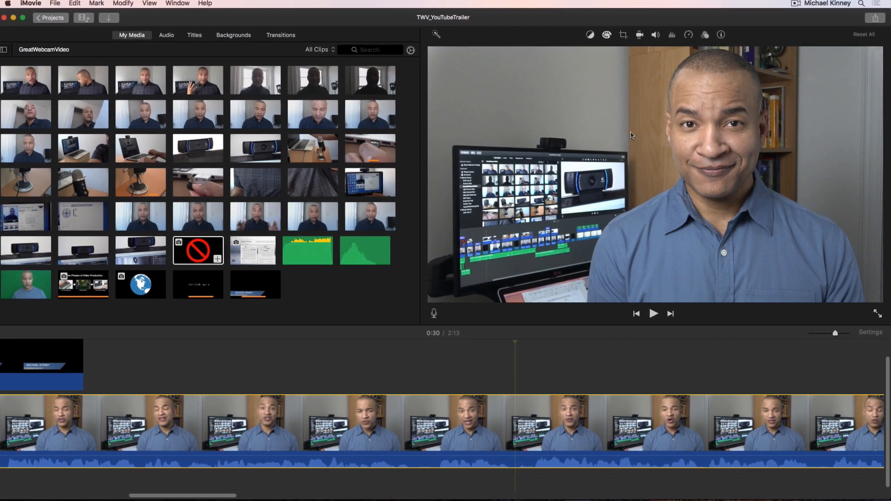
# Step: Apply Auto volume leveling to the trailer clip and browse the equalizer presets
pyautogui.click(655, 33)
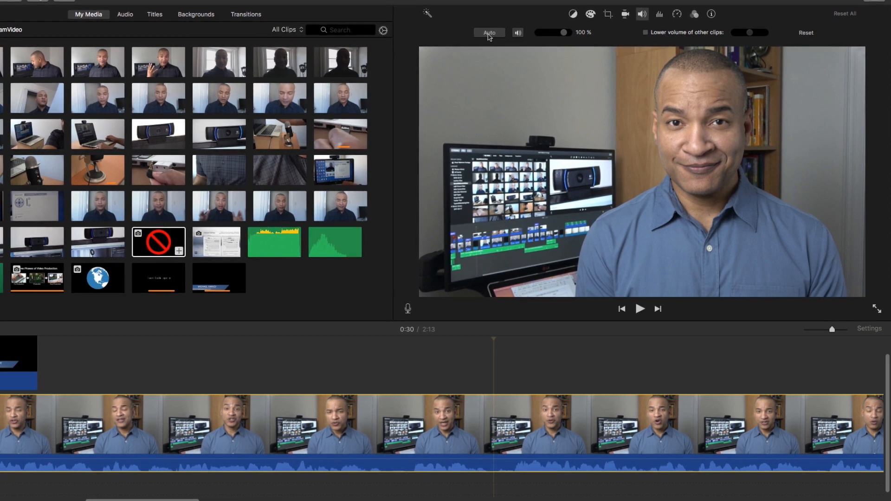
pyautogui.click(490, 33)
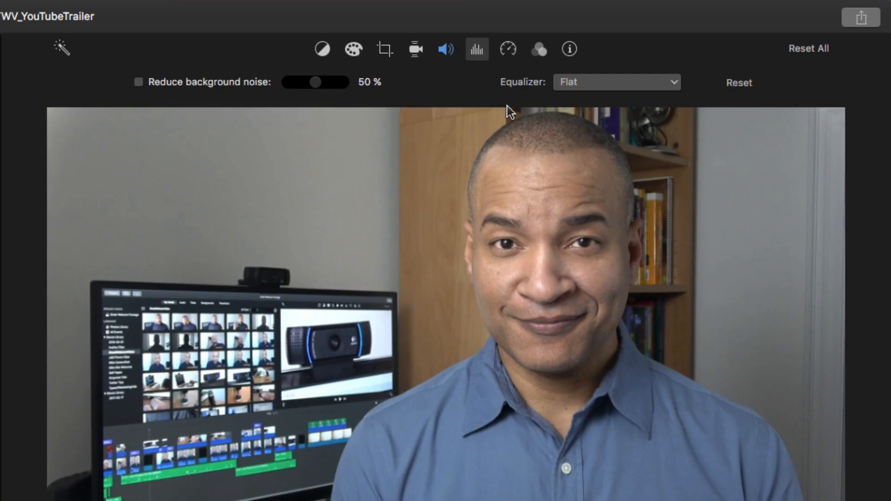
pyautogui.click(677, 84)
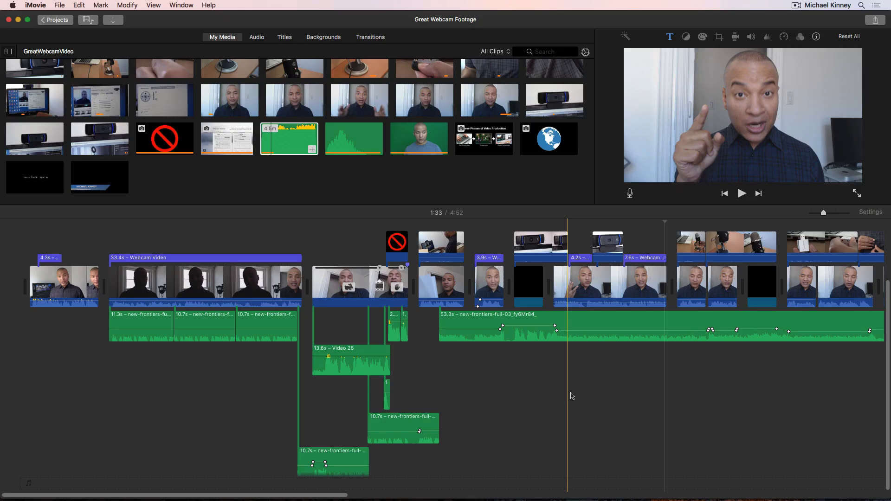
pyautogui.hscroll(6, 571, 396)
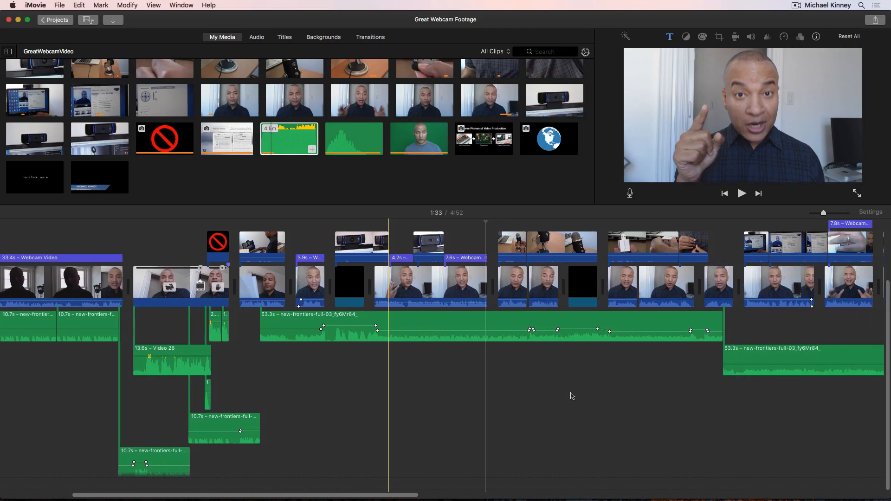
pyautogui.hscroll(3, 571, 395)
pyautogui.hscroll(3, 571, 395)
pyautogui.hscroll(3, 572, 396)
pyautogui.hscroll(3, 571, 396)
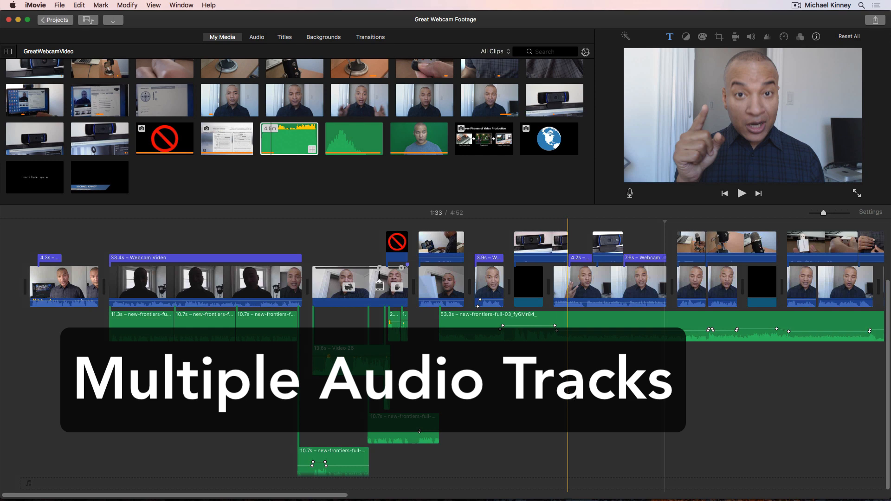
# Step: Drop the short 1.1s sound clip under the video near 1:07, trim its end, and preview it
pyautogui.click(288, 137)
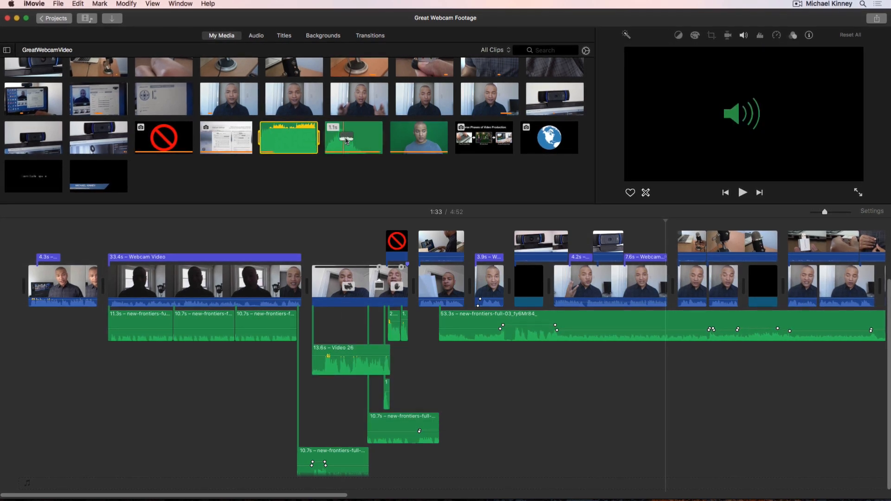
pyautogui.moveTo(347, 139)
pyautogui.mouseDown()
pyautogui.moveTo(505, 361)
pyautogui.moveTo(462, 398)
pyautogui.moveTo(449, 352)
pyautogui.mouseUp()
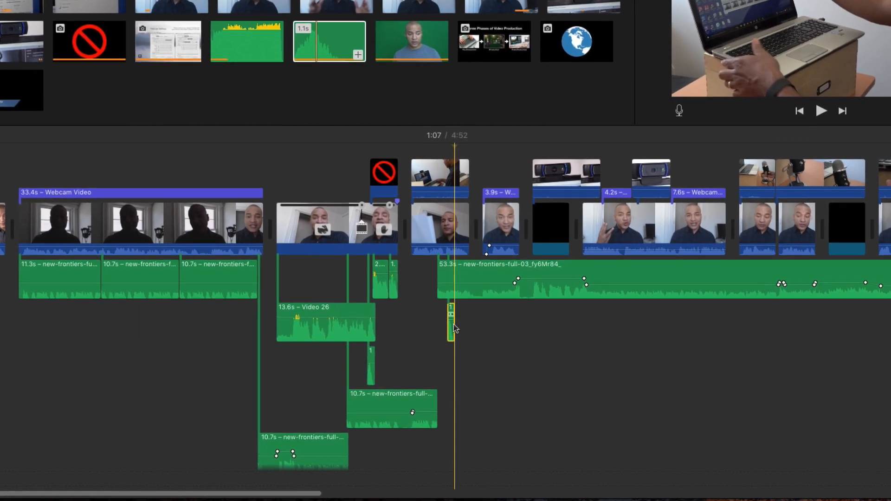
pyautogui.moveTo(456, 324); pyautogui.dragTo(469, 314)
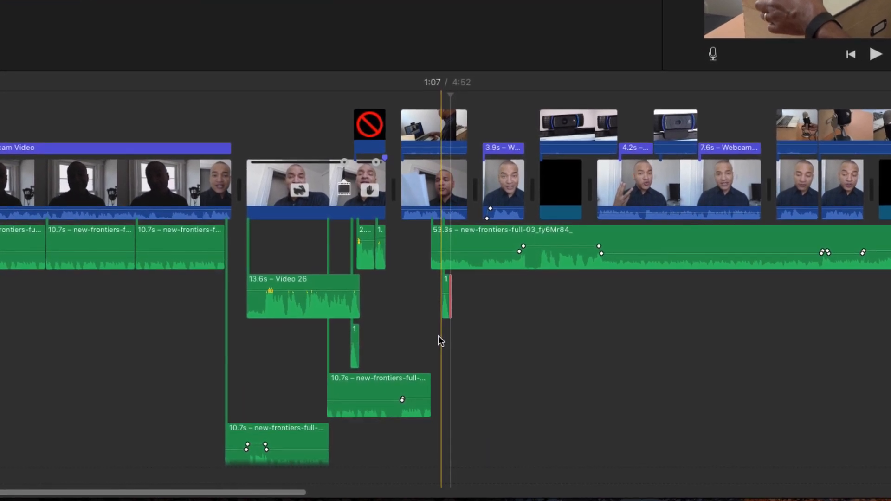
pyautogui.press('space')
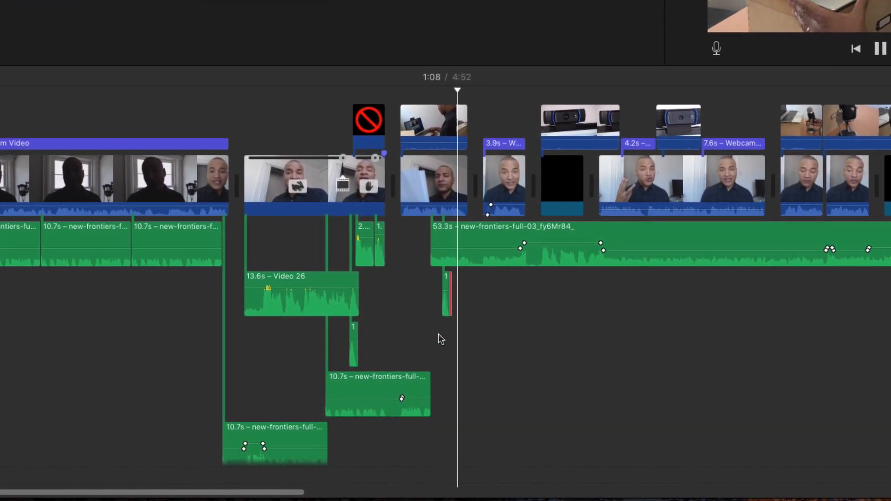
pyautogui.press('space')
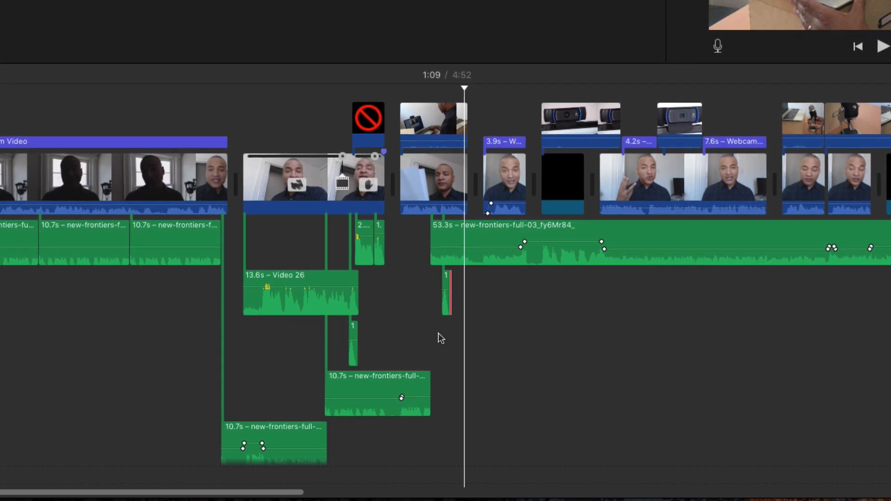
pyautogui.hscroll(10, 439, 333)
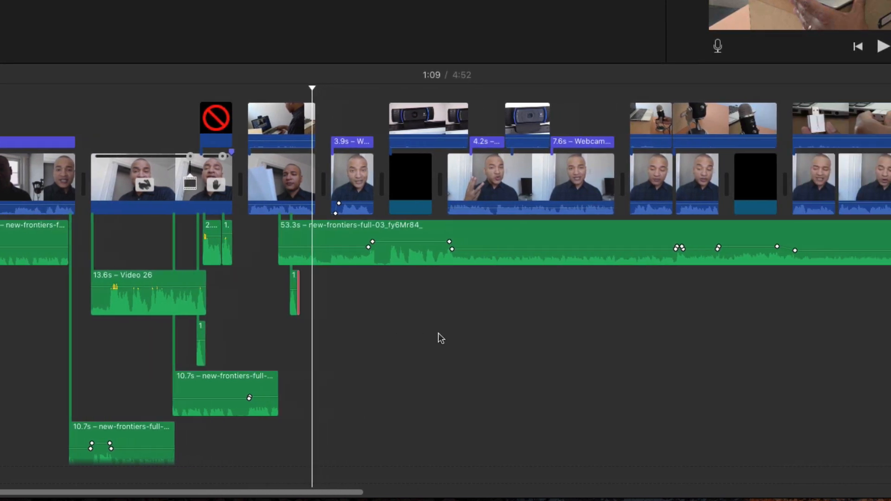
pyautogui.hscroll(8, 438, 333)
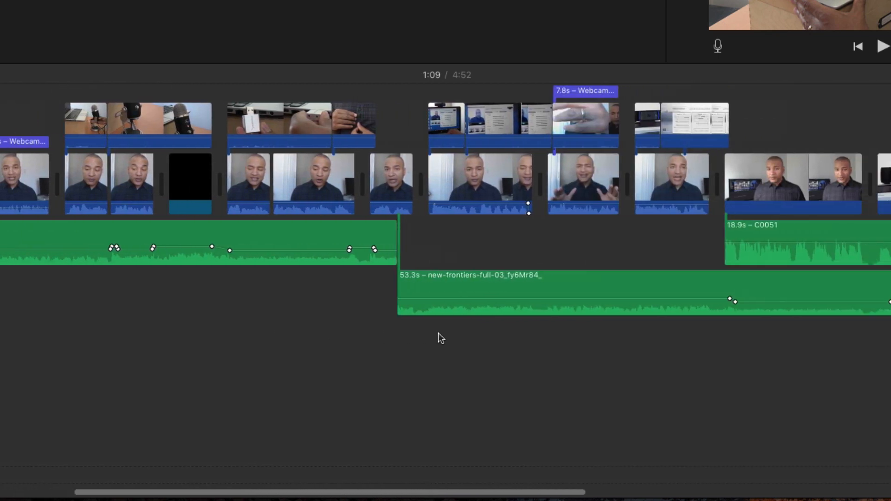
pyautogui.hscroll(-7, 438, 333)
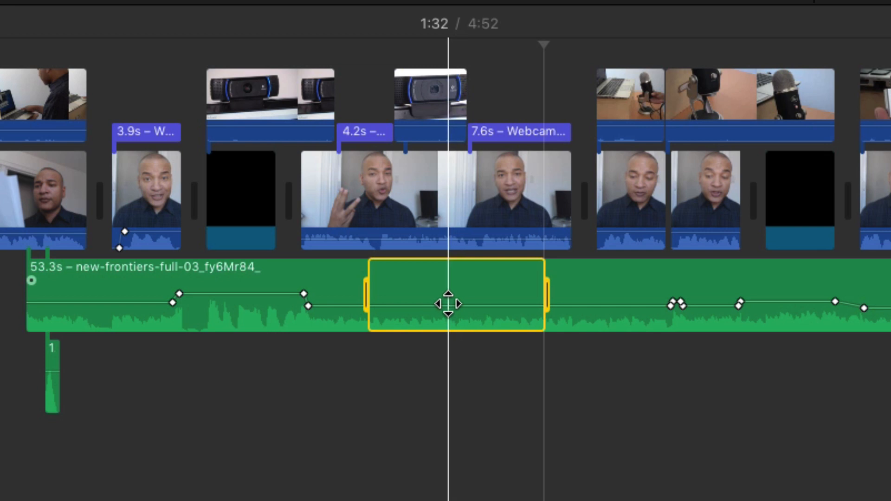
# Step: Lift the music volume line from 14% to 45% across the selected stretch near 1:32
pyautogui.moveTo(449, 302); pyautogui.dragTo(449, 293)
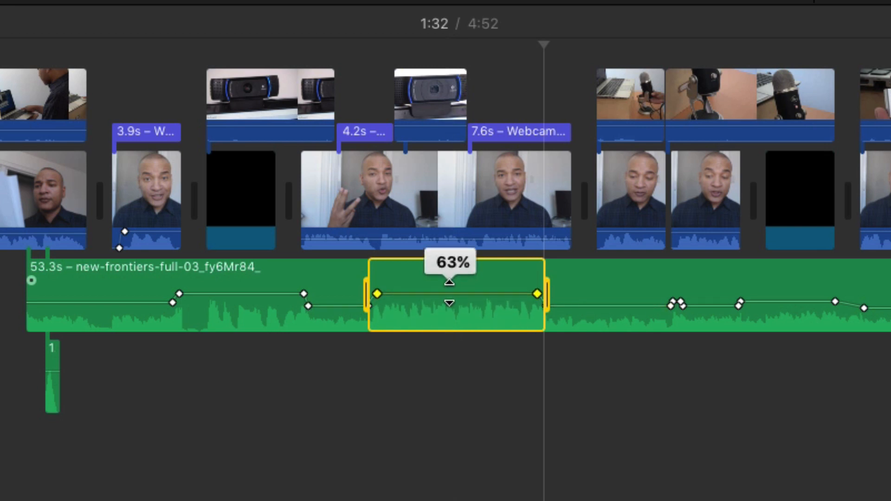
pyautogui.click(447, 351)
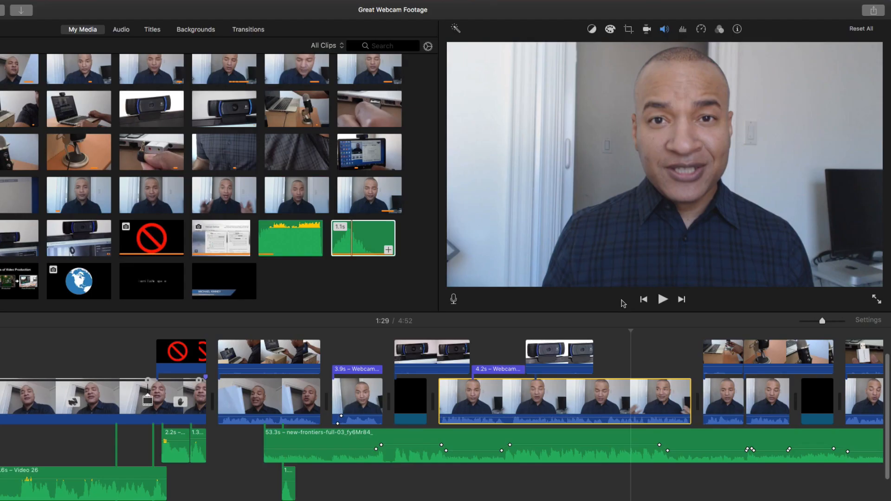
# Step: Enable Lower volume of other clips for the webcam clip at 78% volume
pyautogui.click(665, 29)
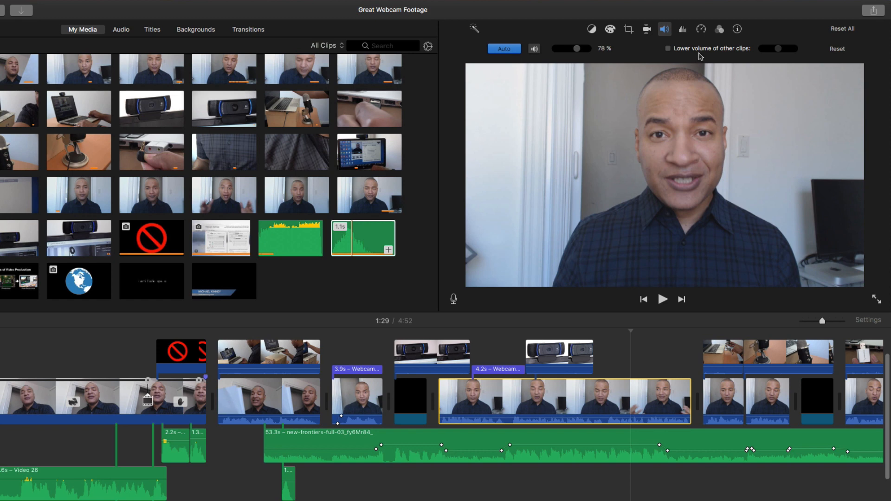
pyautogui.click(667, 48)
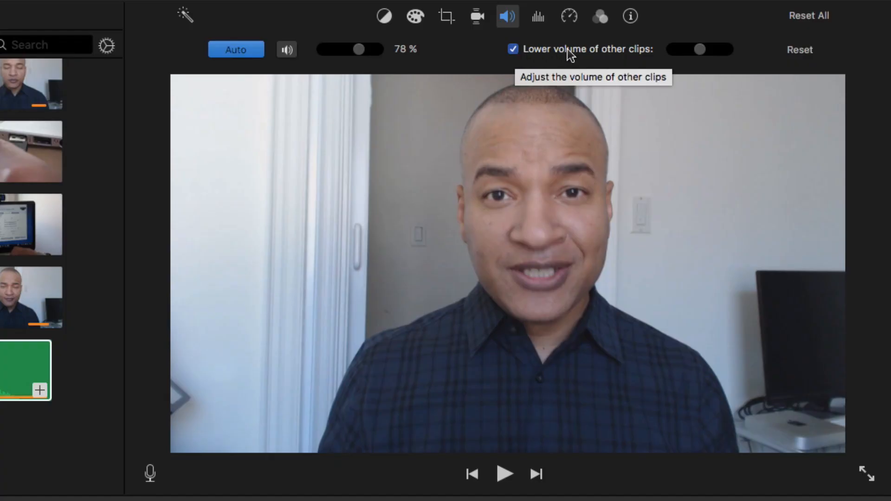